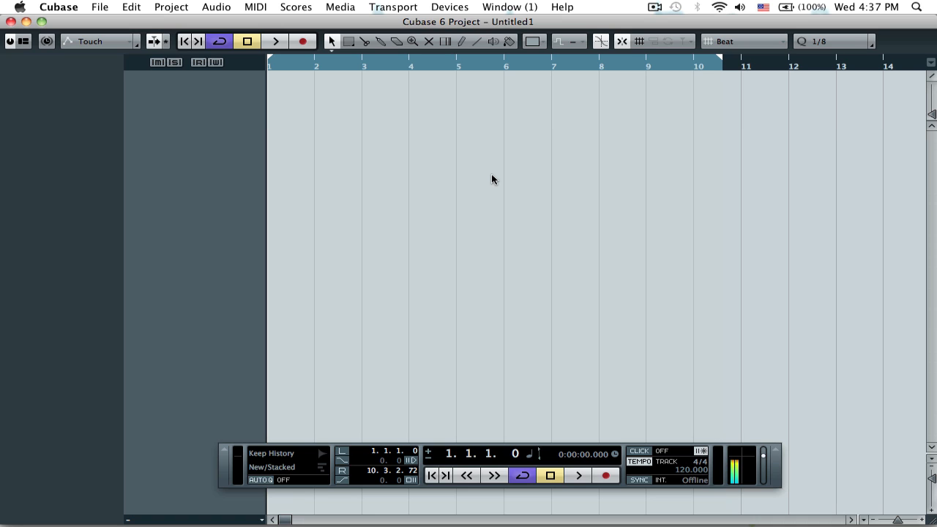
# - Load Superior Drummer into the first VST instrument slot and create a MIDI track assigned to it
pyautogui.click(442, 6)
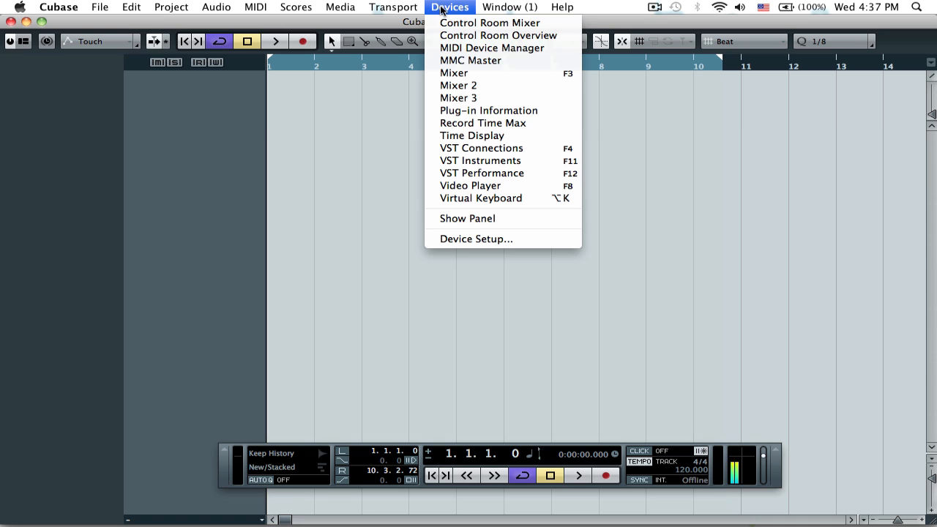
pyautogui.click(471, 161)
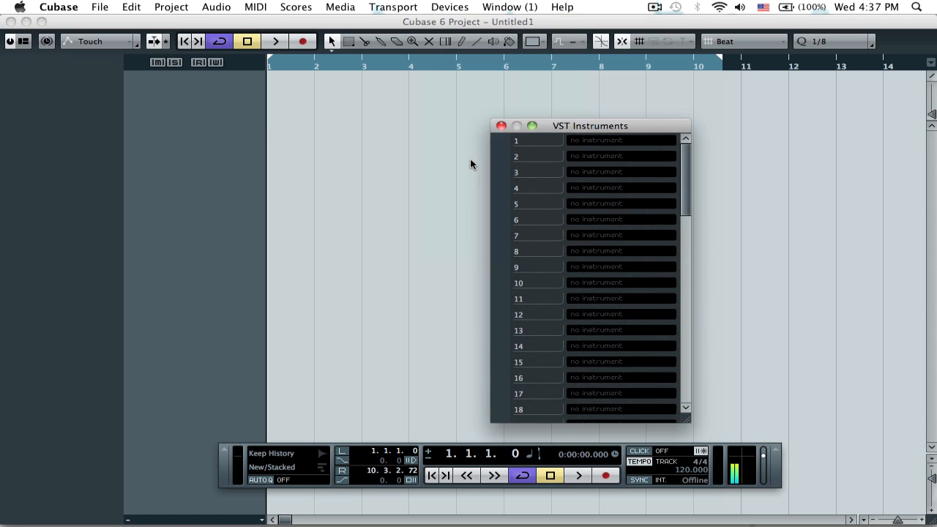
pyautogui.click(600, 143)
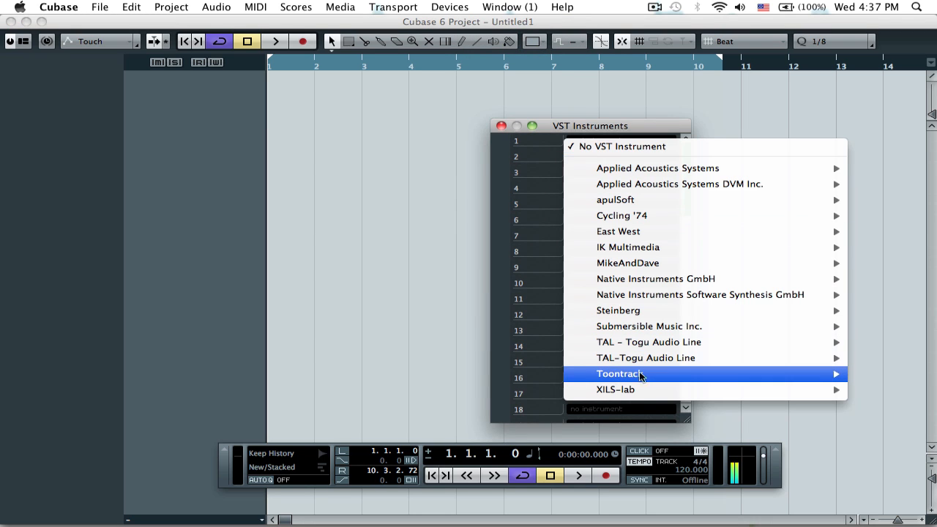
pyautogui.moveTo(643, 375)
pyautogui.click(523, 390)
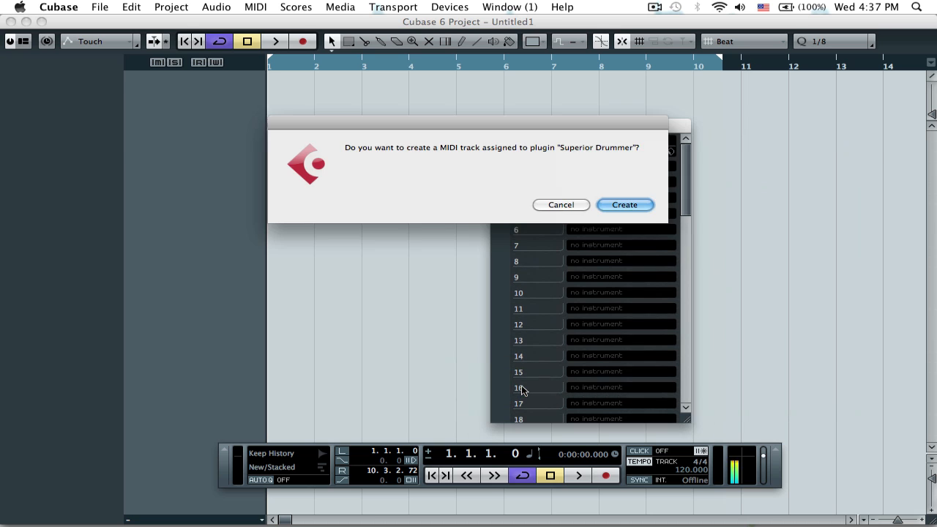
pyautogui.click(624, 205)
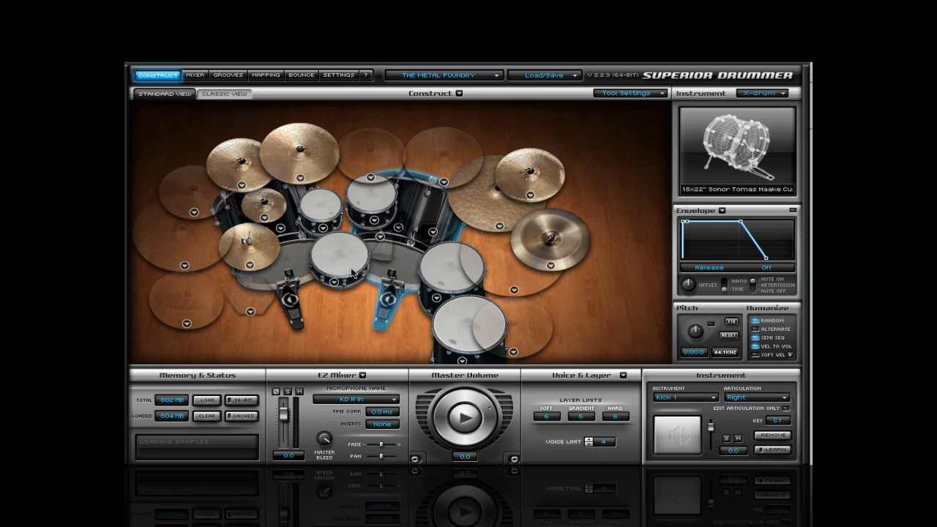
# - Load the Dirk Verbeuren combined preset from the MIDI recording session presets, keeping the default instrument and mixer options
pyautogui.click(561, 76)
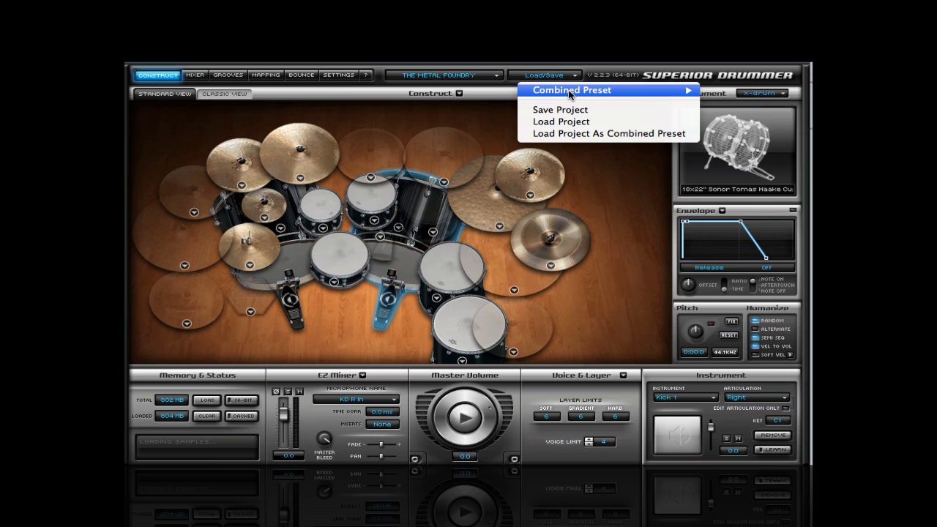
pyautogui.moveTo(570, 92)
pyautogui.moveTo(776, 186)
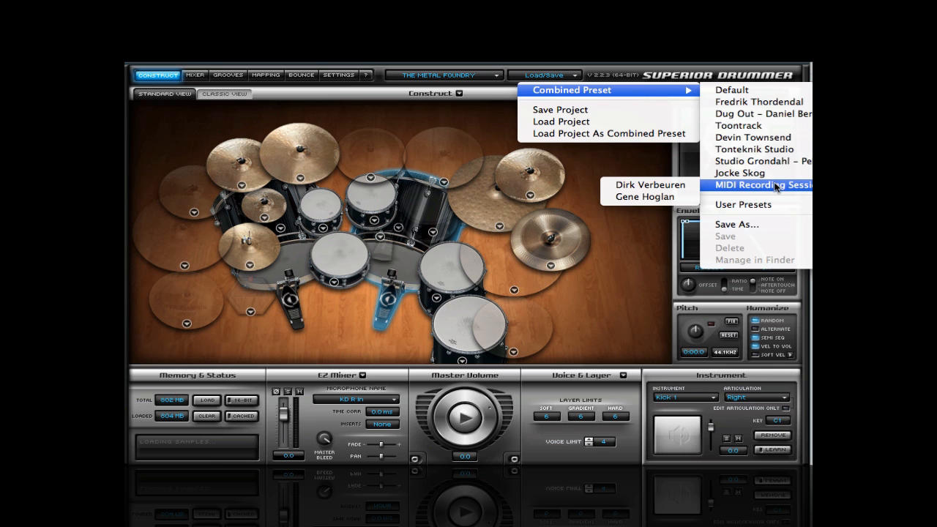
pyautogui.click(684, 190)
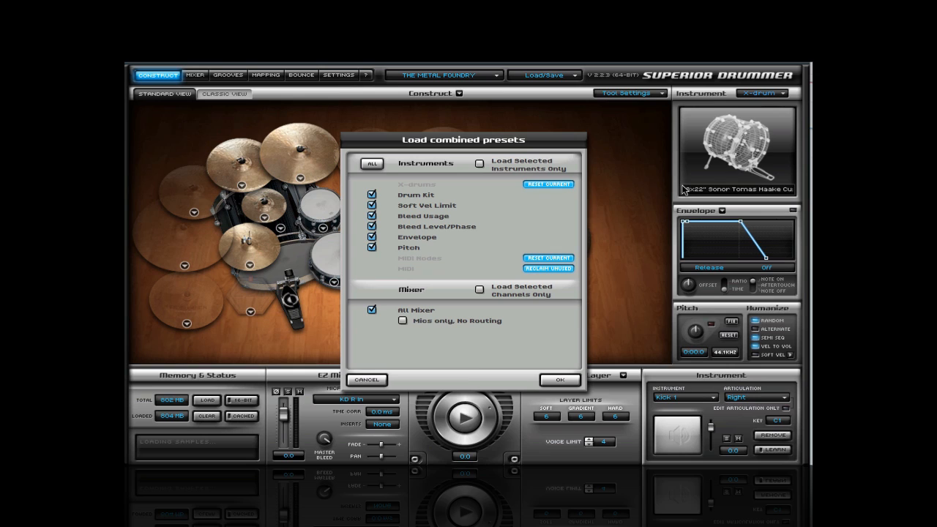
pyautogui.click(559, 380)
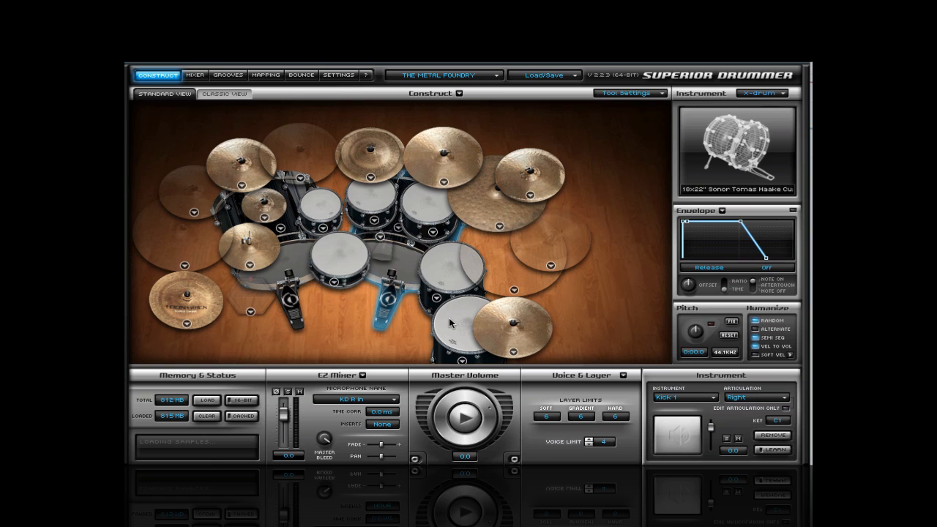
pyautogui.click(403, 266)
# - Set Superior Drummer's memory usage limit to 600 MB
pyautogui.click(336, 75)
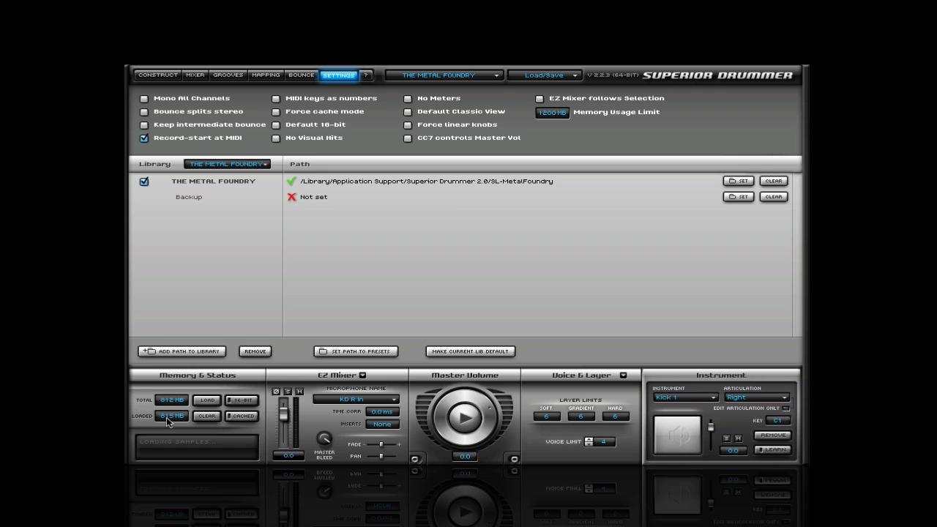
pyautogui.click(207, 416)
pyautogui.write('600')
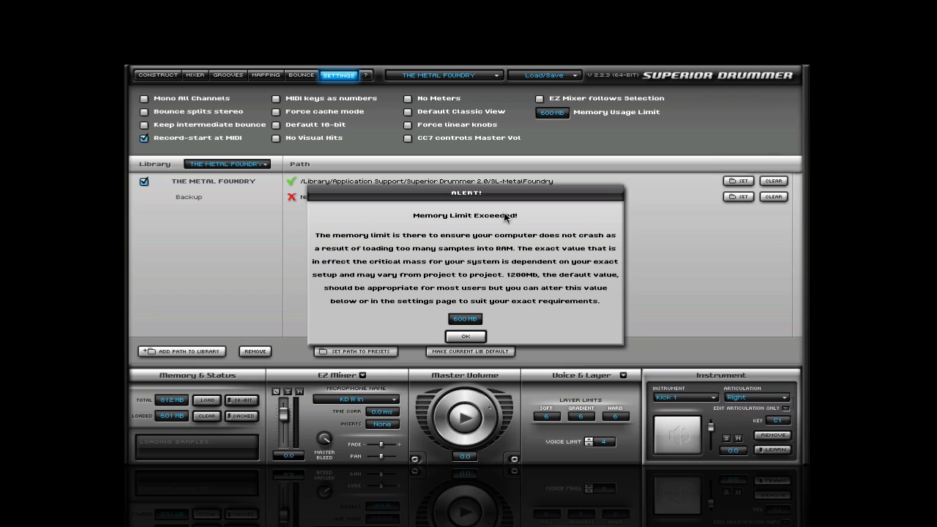
pyautogui.click(464, 336)
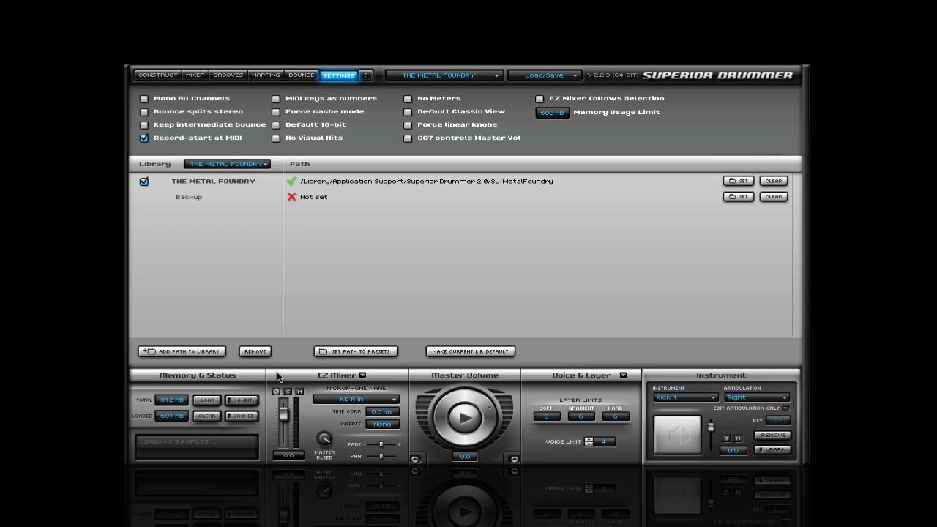
# - Set the memory usage limit to 1200 MB
pyautogui.click(553, 113)
pyautogui.write('1200')
pyautogui.press('Return')
# - Open the Straight 4/4 blastbeats of the Library of the Extreme groove pack and look through its tempo groups
pyautogui.click(229, 76)
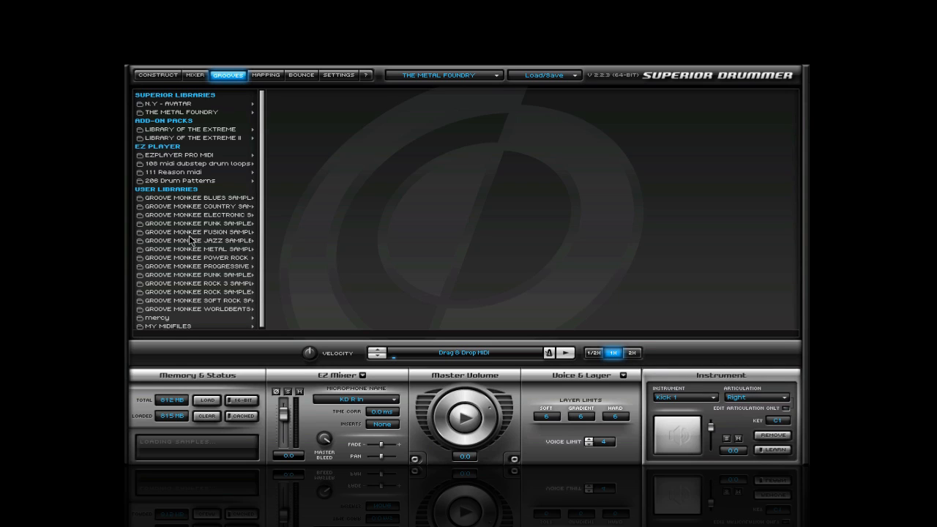
pyautogui.click(181, 131)
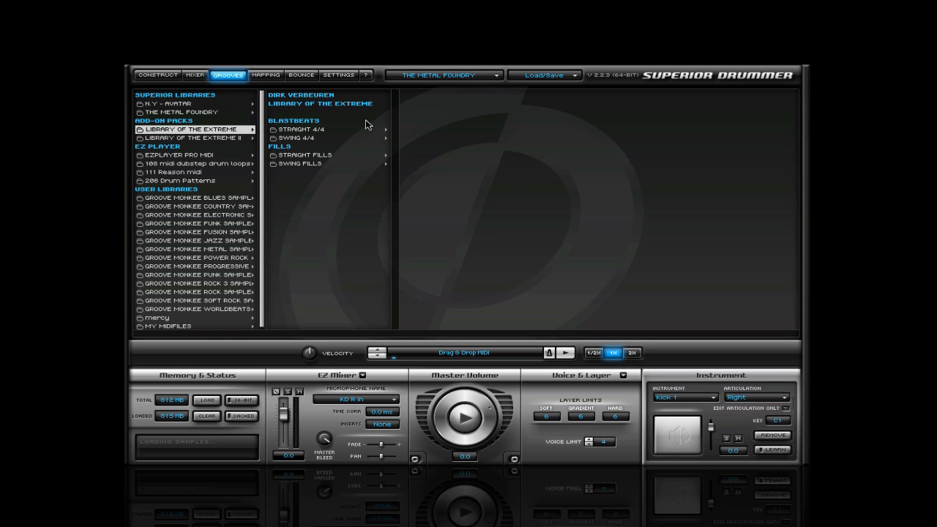
pyautogui.click(309, 132)
pyautogui.scroll(-5, 473, 129)
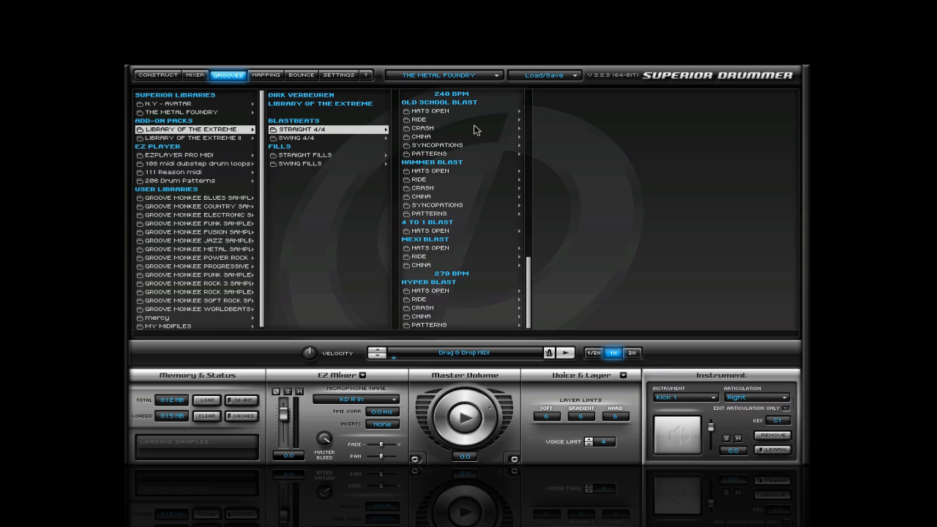
pyautogui.scroll(5, 474, 129)
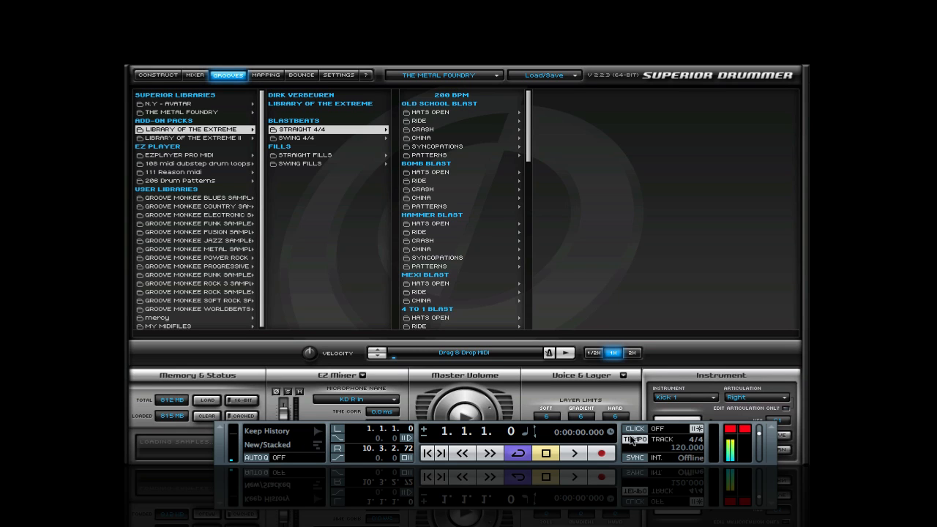
# - Switch the project to a fixed tempo and set it to 200 BPM
pyautogui.click(631, 440)
pyautogui.click(680, 447)
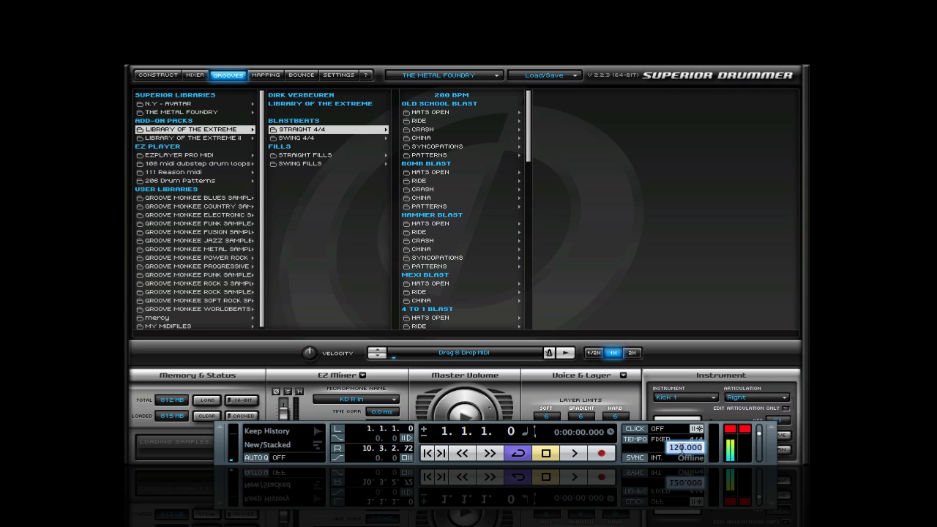
pyautogui.write('200')
pyautogui.press('Return')
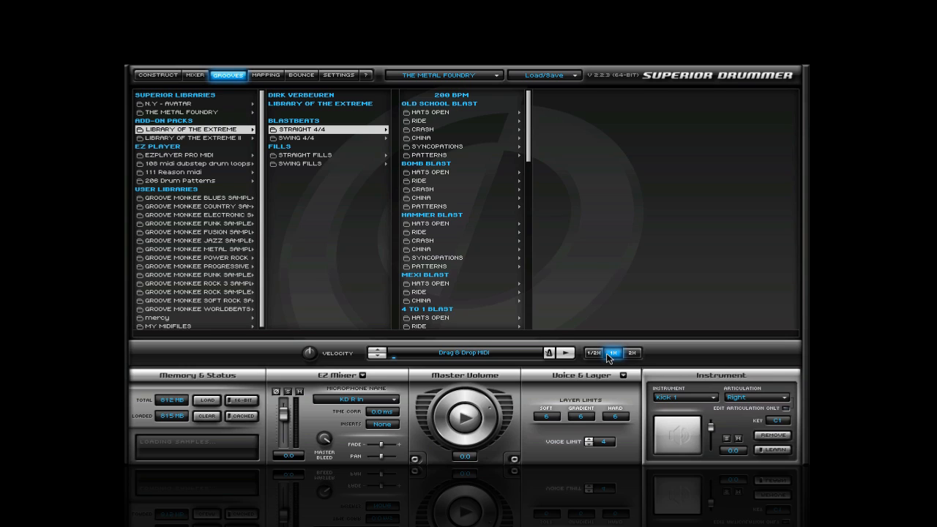
# - Select Variation 01 of the 200 BPM Old School Blast Hats Open grooves and audition it at normal speed
pyautogui.click(438, 113)
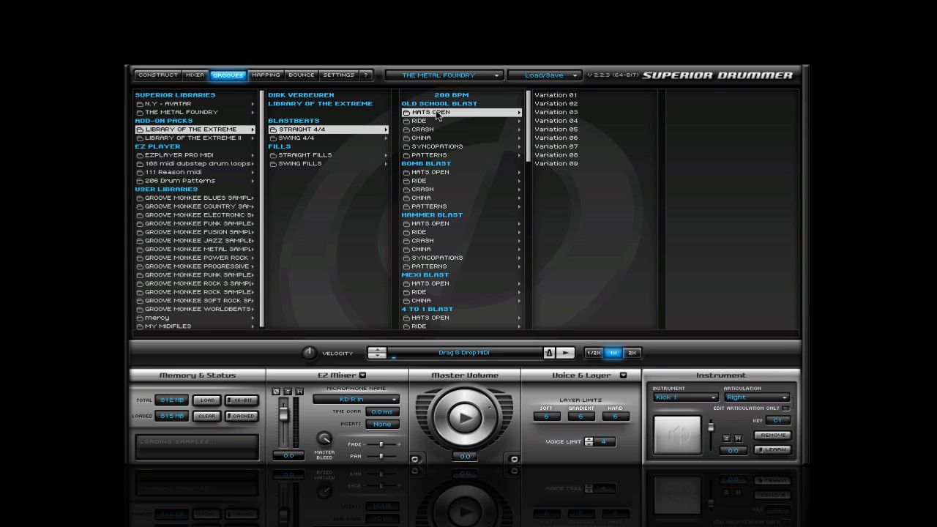
pyautogui.click(558, 95)
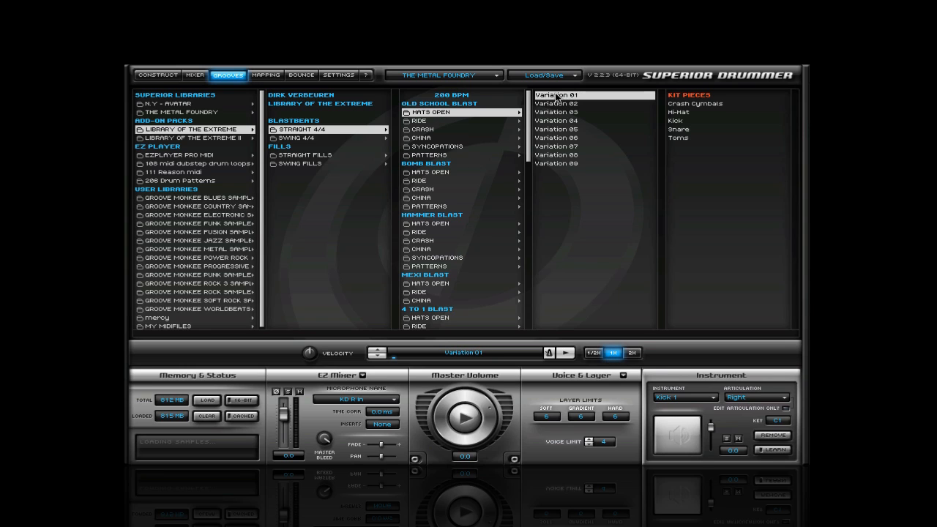
pyautogui.click(565, 353)
pyautogui.click(565, 352)
# - Audition the Variation 01 groove at half speed and at double speed
pyautogui.click(598, 353)
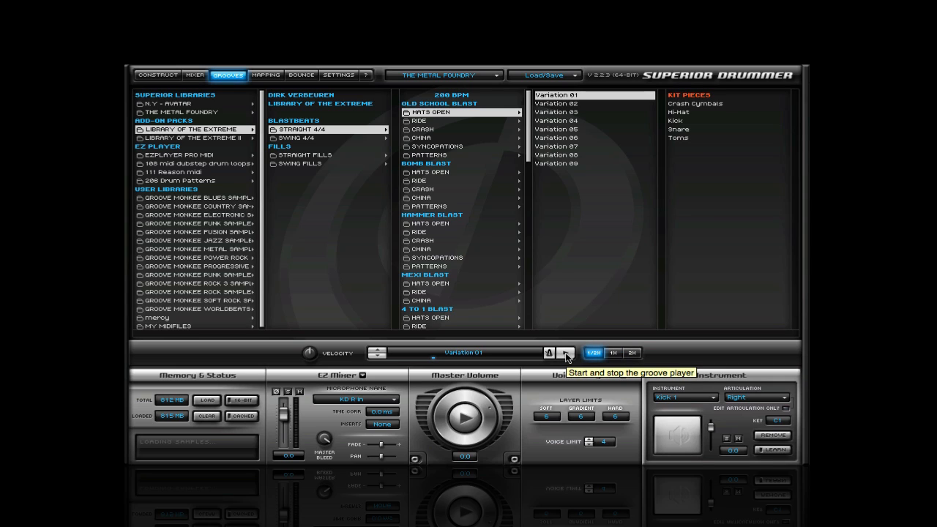
pyautogui.click(567, 354)
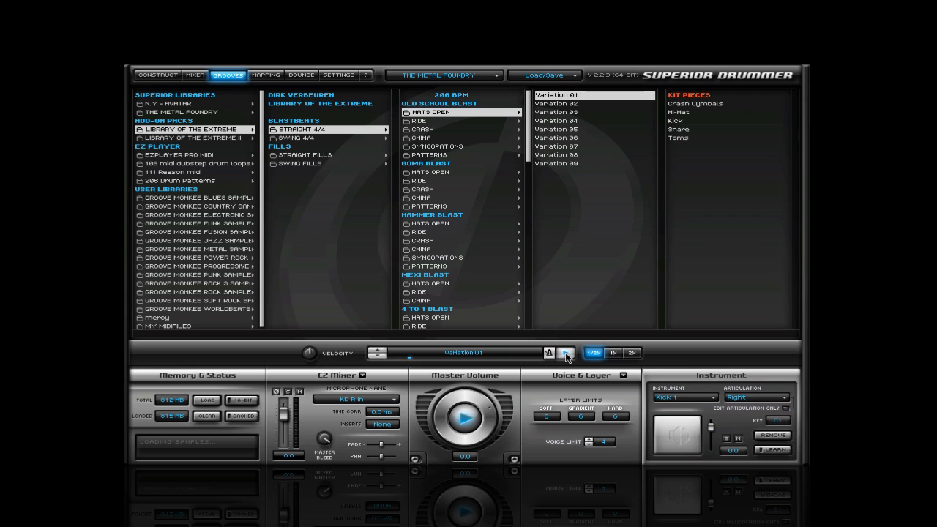
pyautogui.click(567, 355)
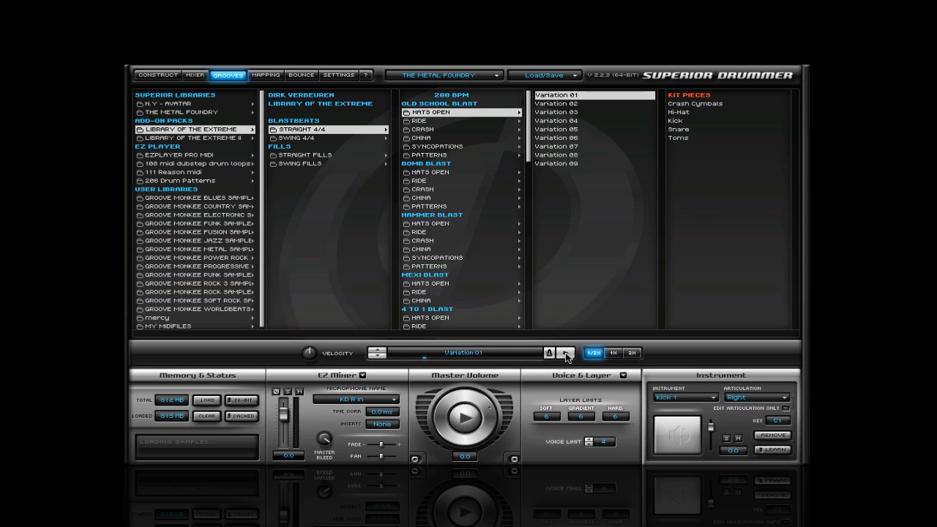
pyautogui.click(632, 353)
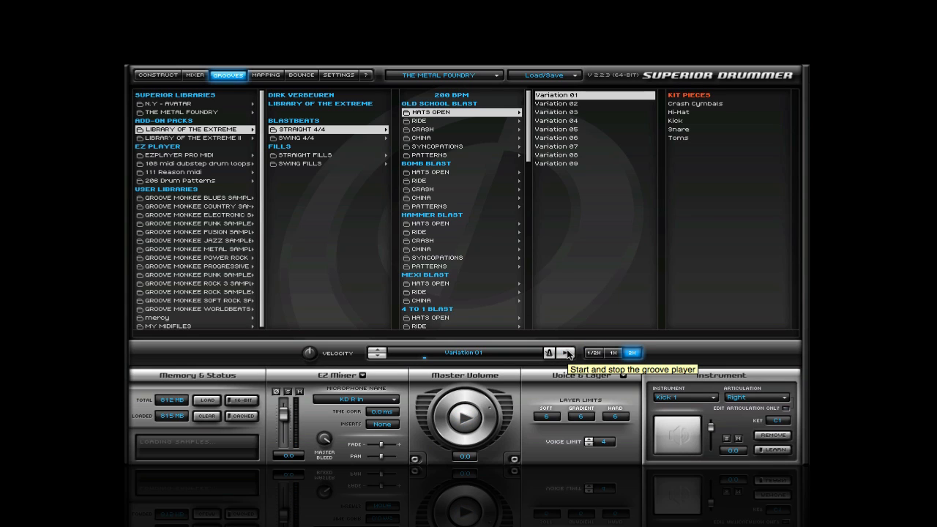
pyautogui.click(567, 355)
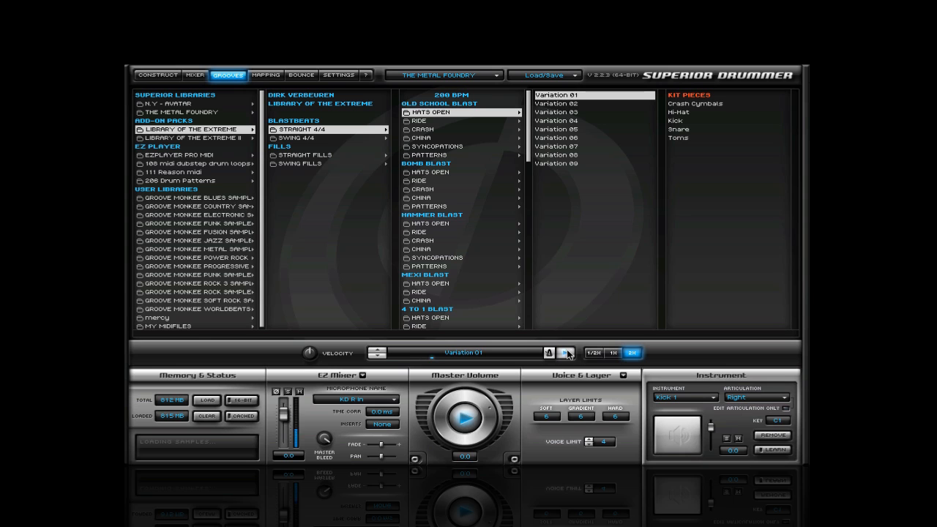
pyautogui.click(567, 355)
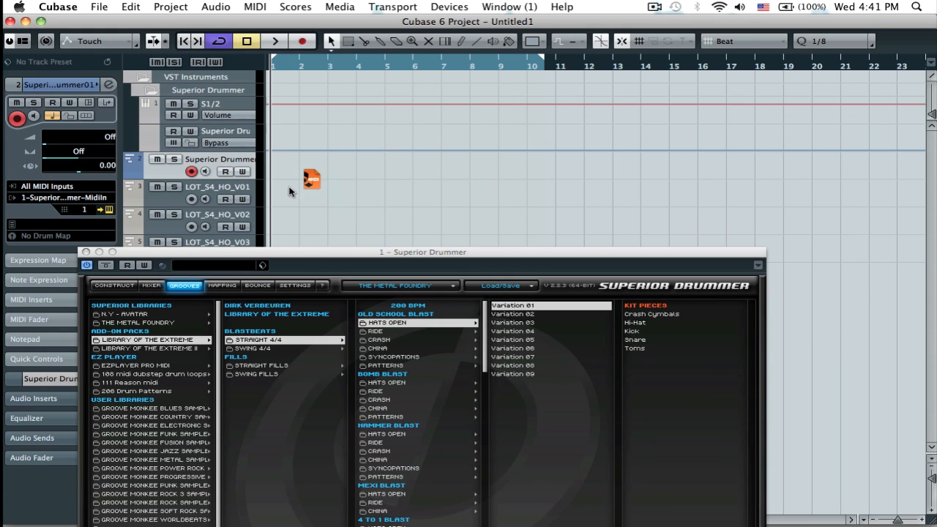
# - Place Hats Open Variations 01 to 04 back to back on the Superior Drummer MIDI track, starting at bar 1
pyautogui.moveTo(301, 192); pyautogui.dragTo(271, 177)
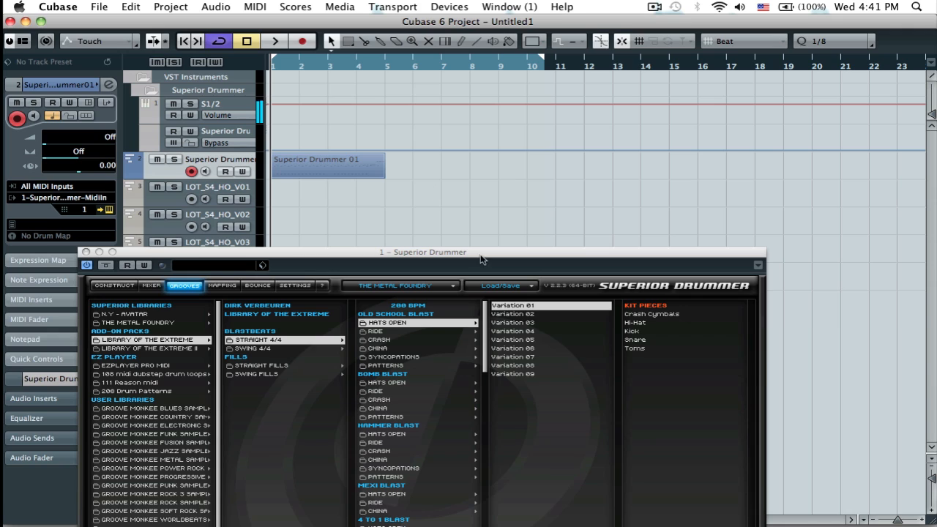
pyautogui.moveTo(514, 313); pyautogui.dragTo(397, 167)
pyautogui.moveTo(527, 323); pyautogui.dragTo(502, 157)
pyautogui.moveTo(513, 333); pyautogui.dragTo(616, 175)
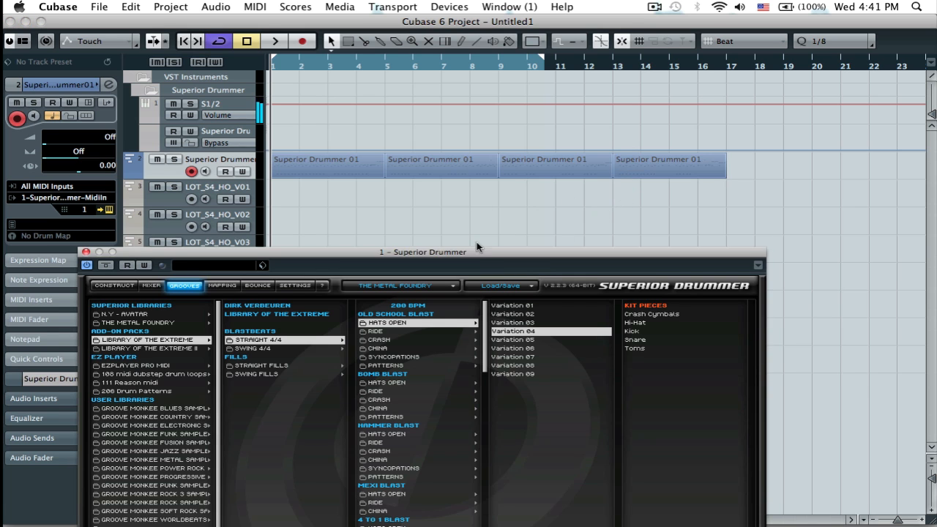
# - Stop the groove preview and set the project's right locator to bar 17, at the end of the four grooves
pyautogui.moveTo(476, 247); pyautogui.dragTo(495, 90)
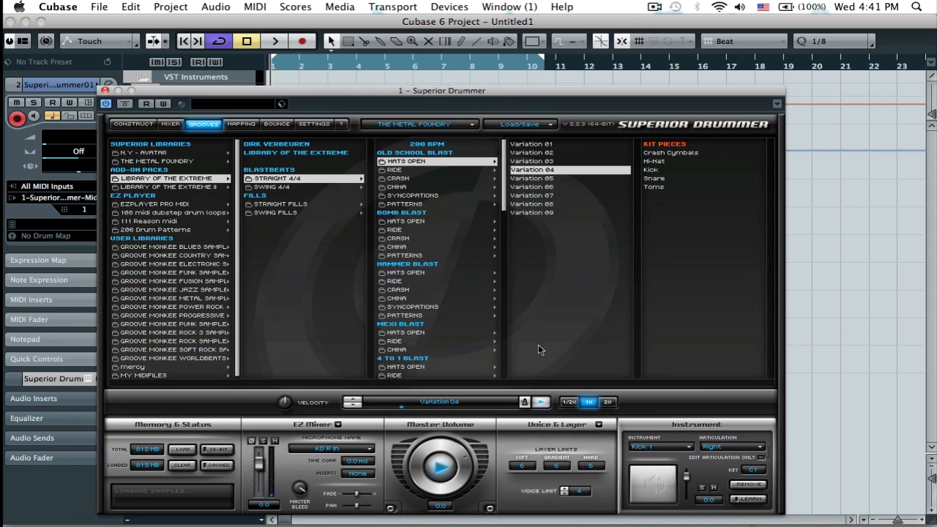
pyautogui.click(541, 402)
pyautogui.moveTo(422, 93); pyautogui.dragTo(458, 137)
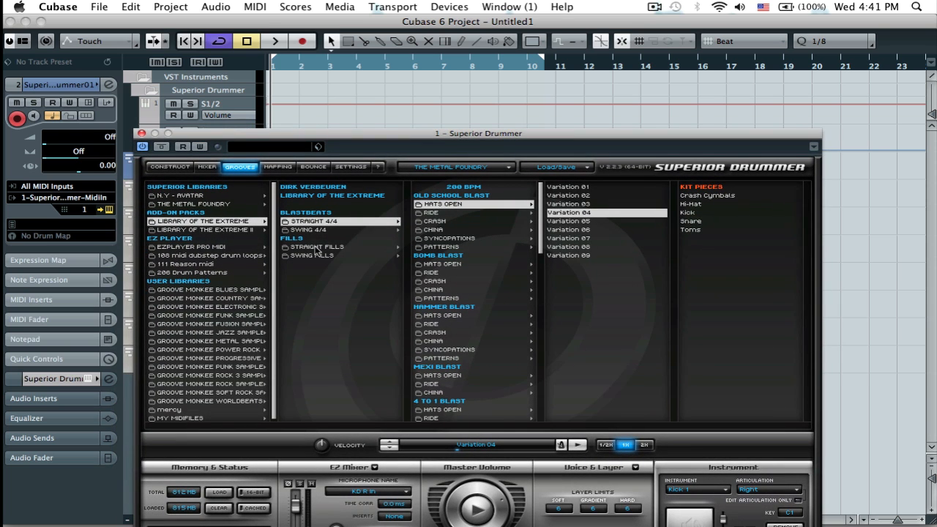
pyautogui.moveTo(399, 137); pyautogui.dragTo(396, 191)
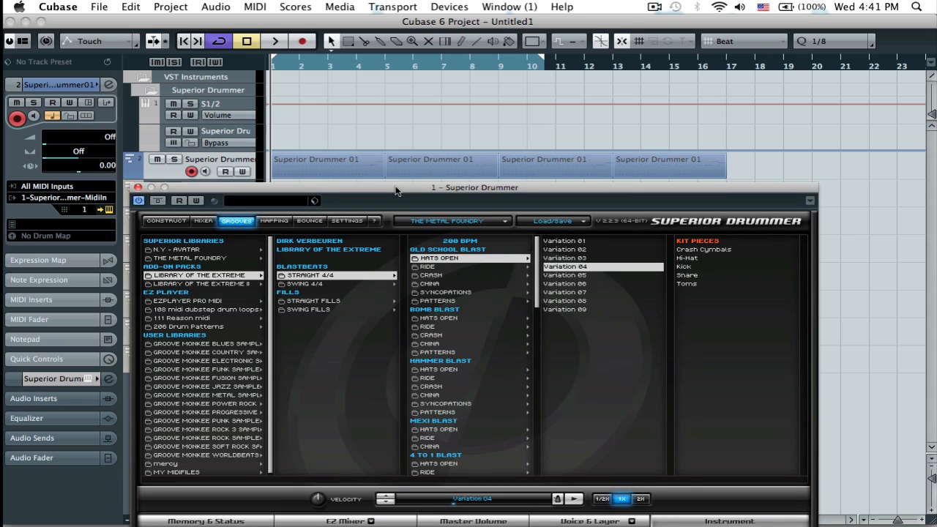
pyautogui.keyDown('alt'); pyautogui.click(723, 68); pyautogui.keyUp('alt')
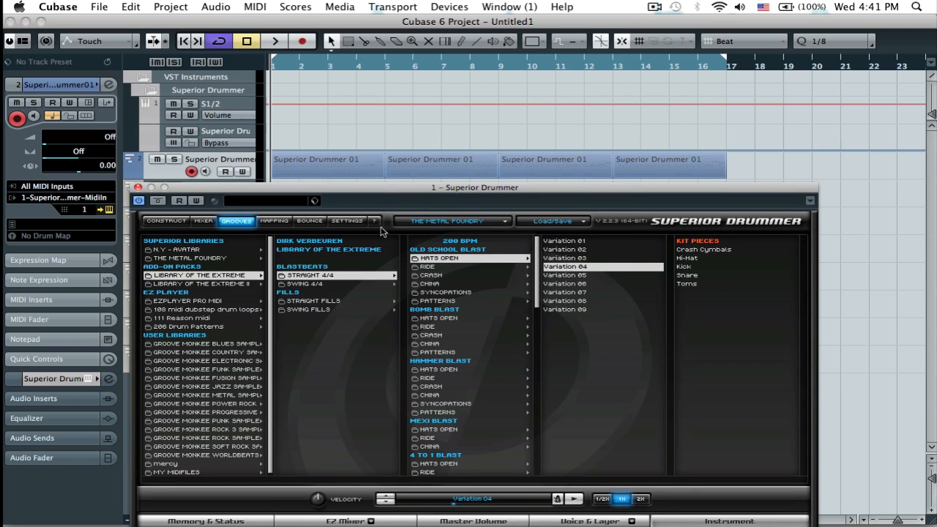
# - Audition Variation 01 of the 200 BPM stand-alone straight fills and place it on the drum track at bar 17
pyautogui.click(313, 302)
pyautogui.click(450, 249)
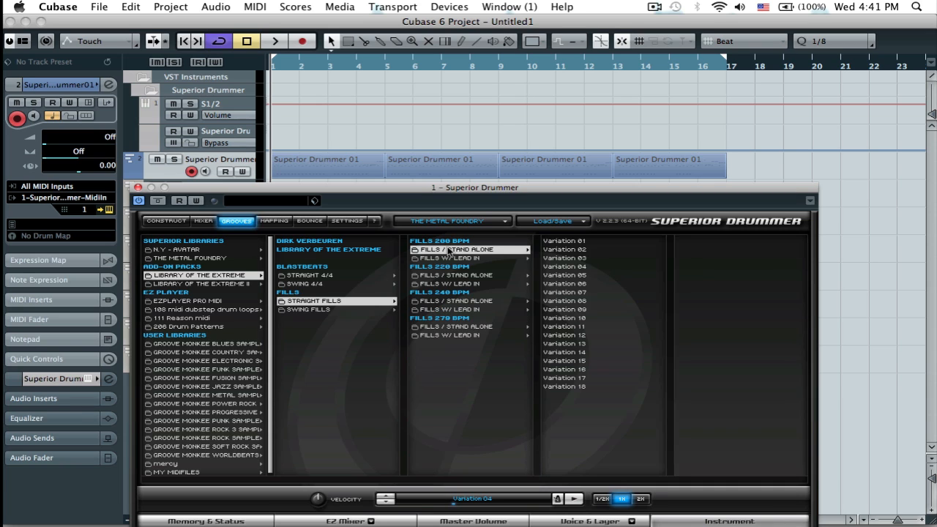
pyautogui.click(558, 242)
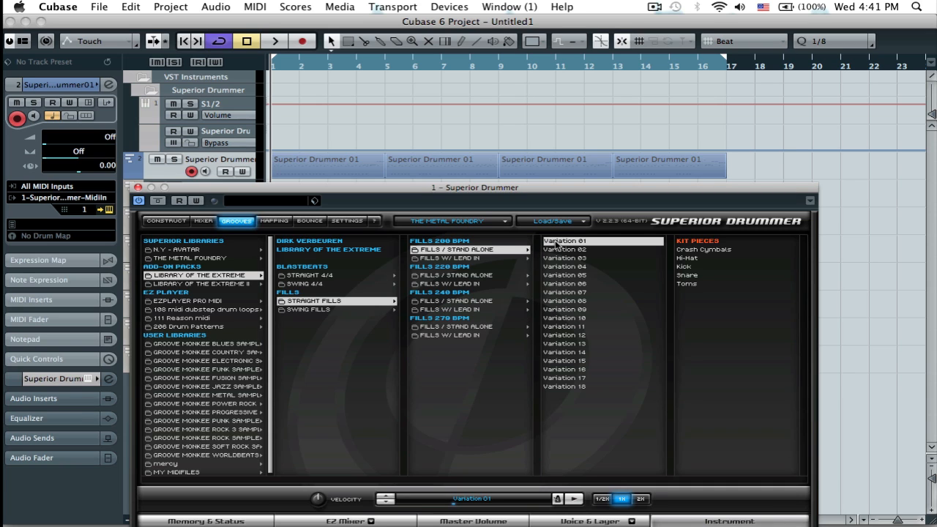
pyautogui.click(574, 500)
pyautogui.moveTo(567, 244); pyautogui.dragTo(727, 173)
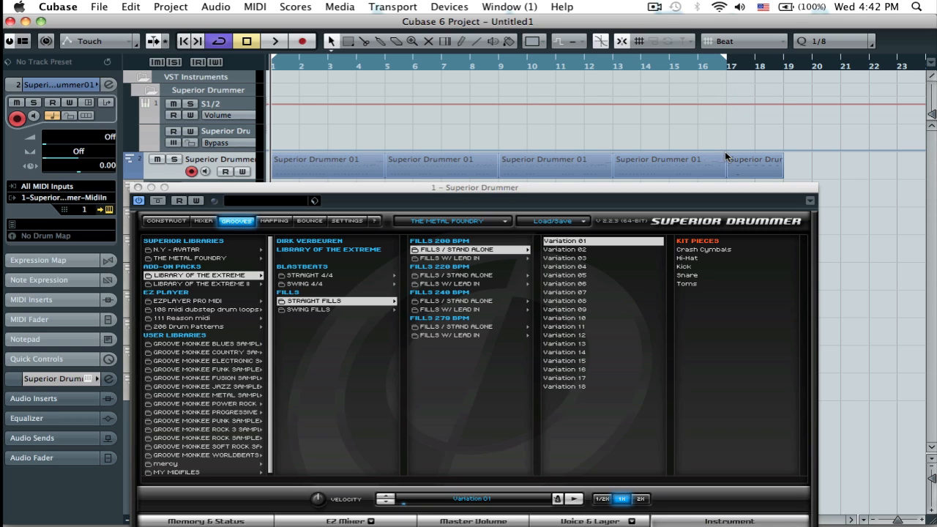
# - Shorten the fourth groove on the Superior Drummer track to end at bar 15 and move the fill to start there
pyautogui.click(718, 172)
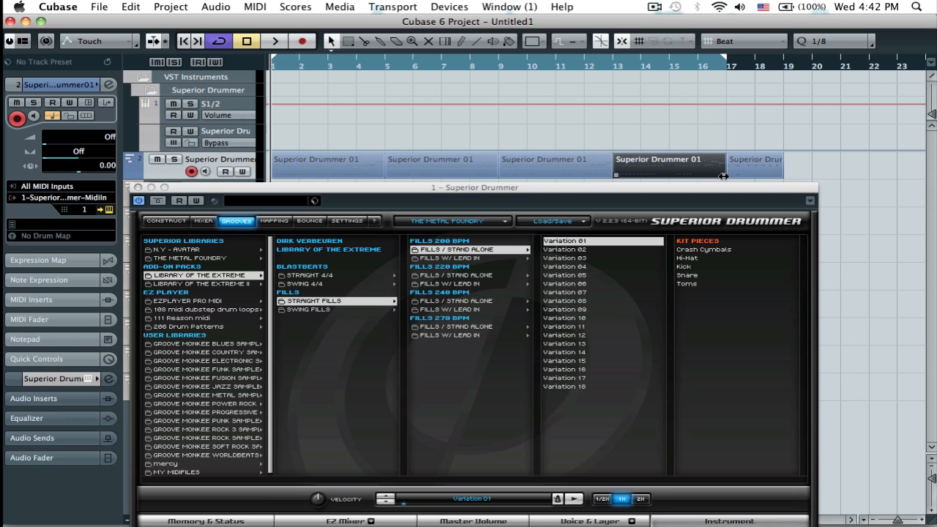
pyautogui.moveTo(723, 176); pyautogui.dragTo(670, 174)
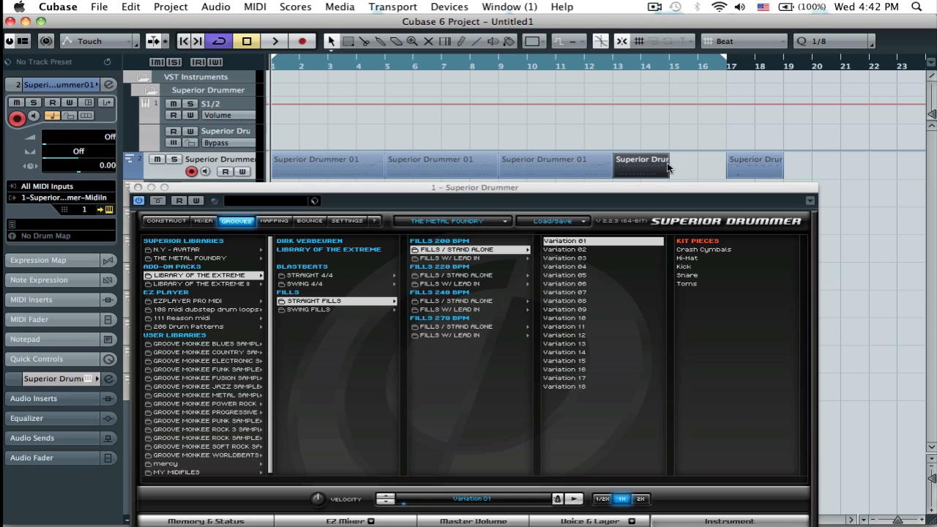
pyautogui.moveTo(754, 162); pyautogui.dragTo(695, 161)
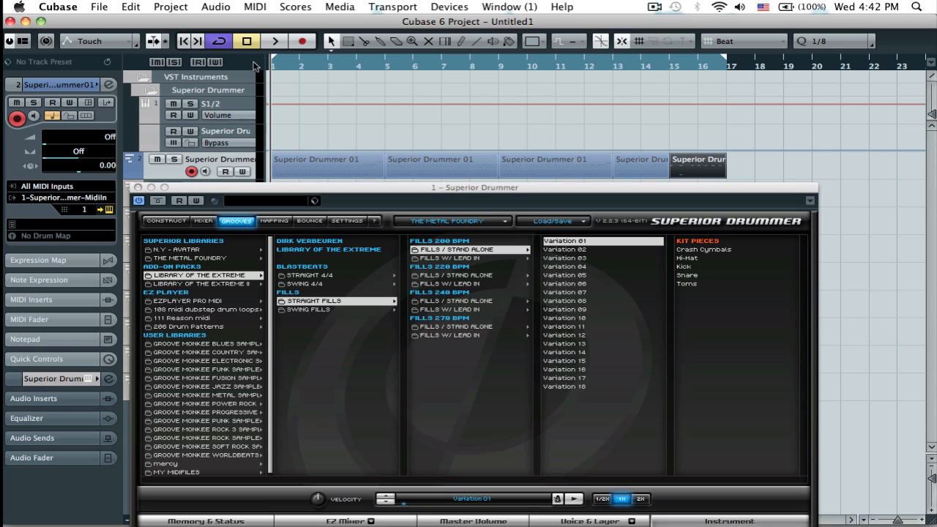
# - Play the arrangement through the fill up to bar 17, stop playback and close the Superior Drummer window
pyautogui.press('space')
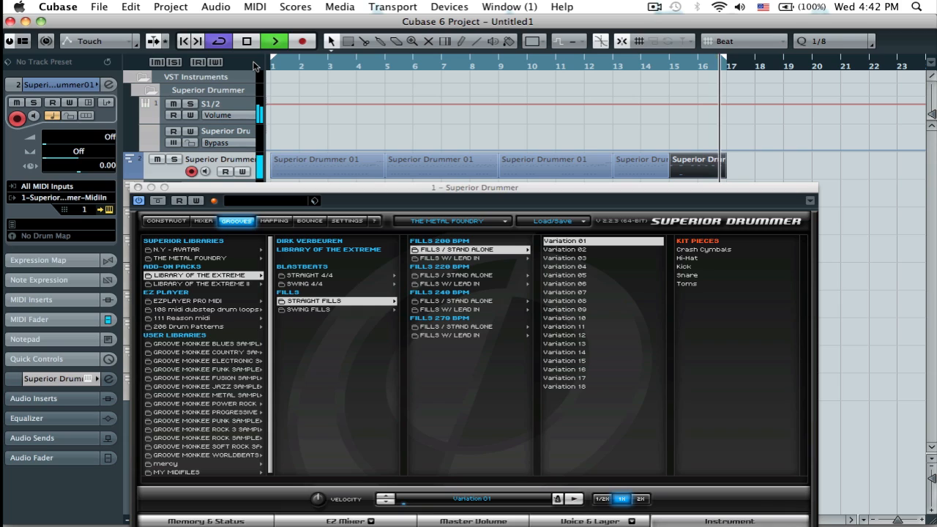
pyautogui.press('space')
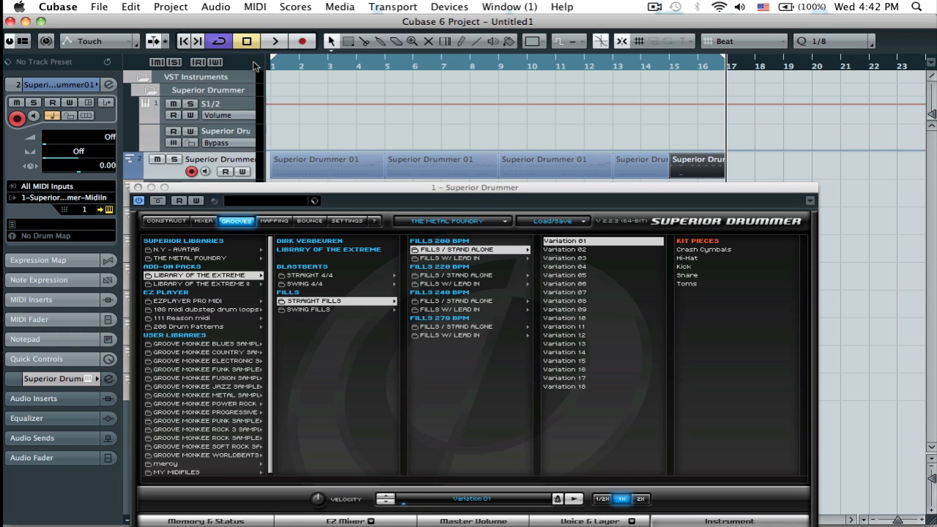
pyautogui.click(138, 188)
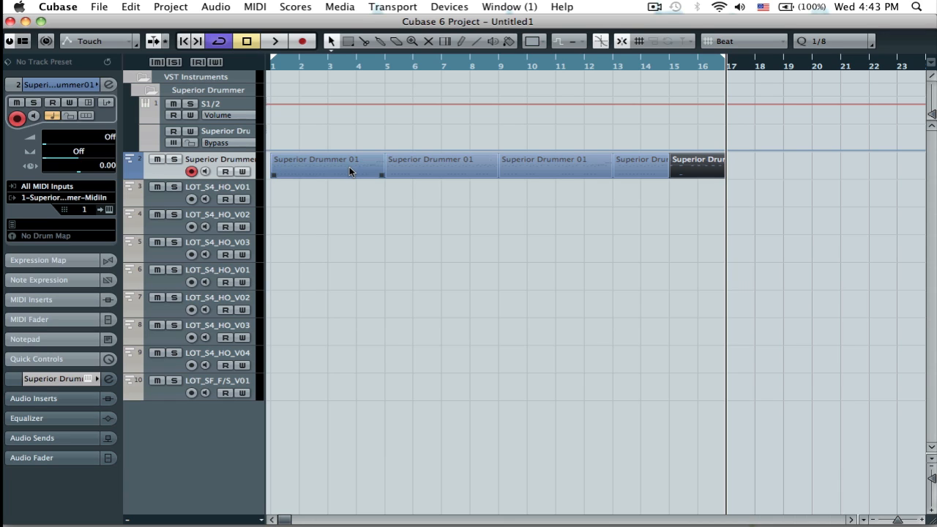
# - Switch the drum track's MIDI input to Not Connected and back to All MIDI Inputs
pyautogui.click(69, 189)
pyautogui.click(64, 165)
pyautogui.click(51, 188)
pyautogui.click(56, 207)
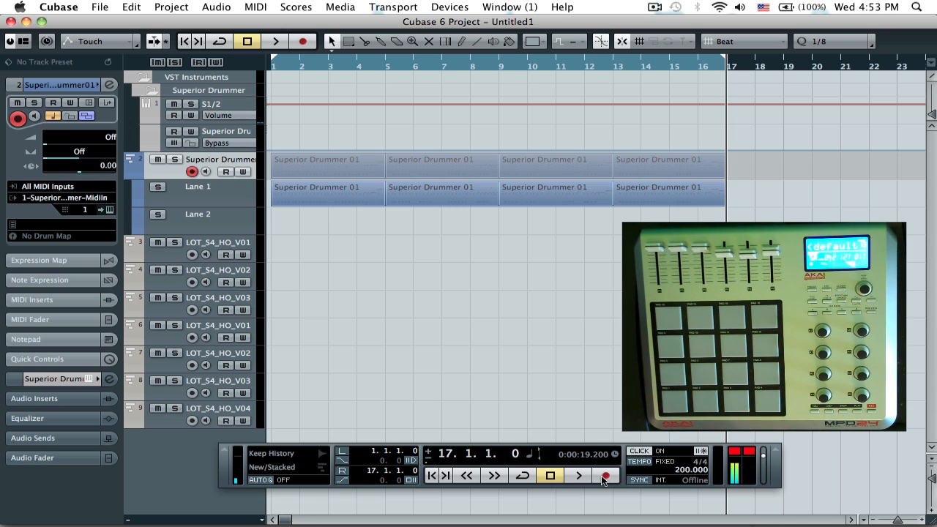
# - Record a drum performance on the Superior Drummer track from bar 17 to about bar 22
pyautogui.click(605, 477)
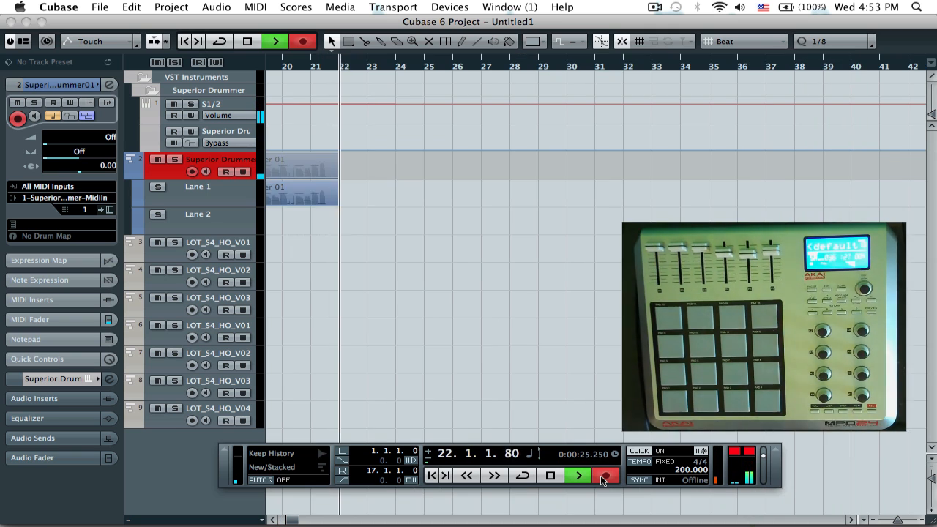
pyautogui.press('space')
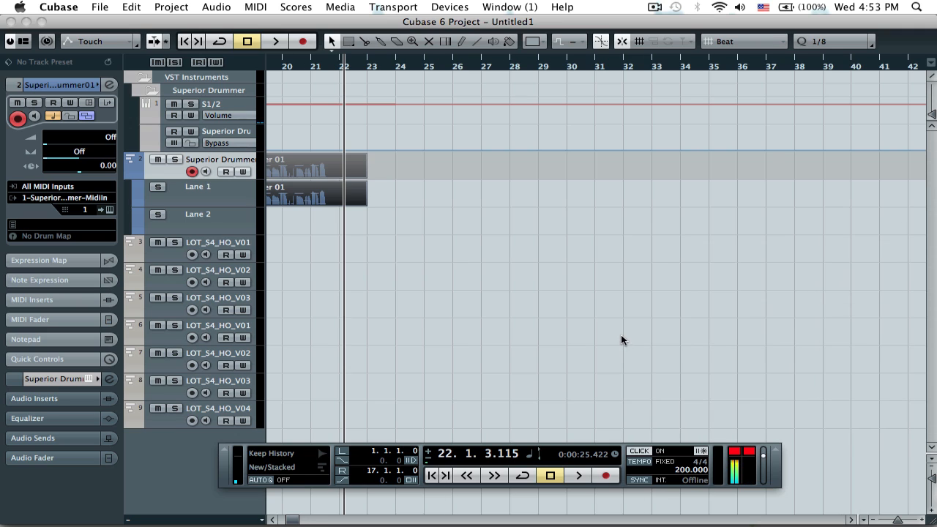
# - Play back the recorded drum part from bar 16 with the metronome click off
pyautogui.hscroll(-5, 621, 339)
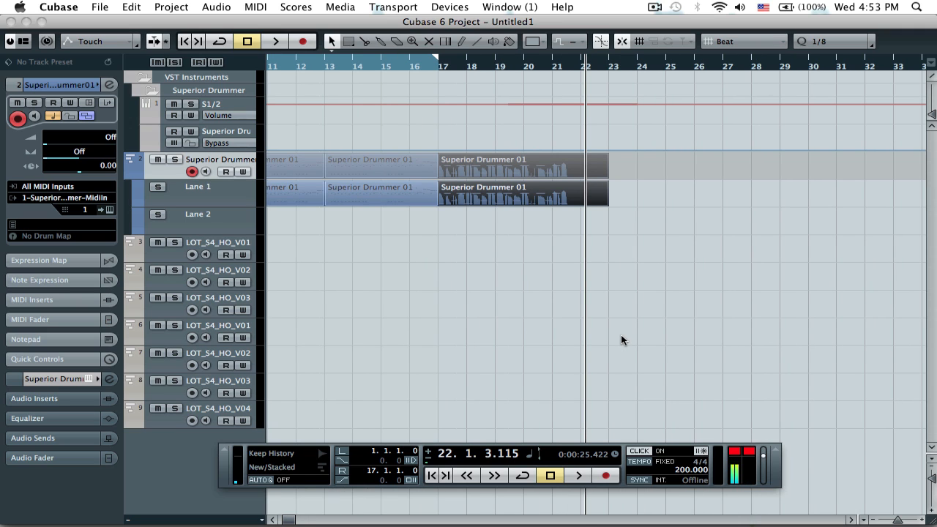
pyautogui.click(413, 64)
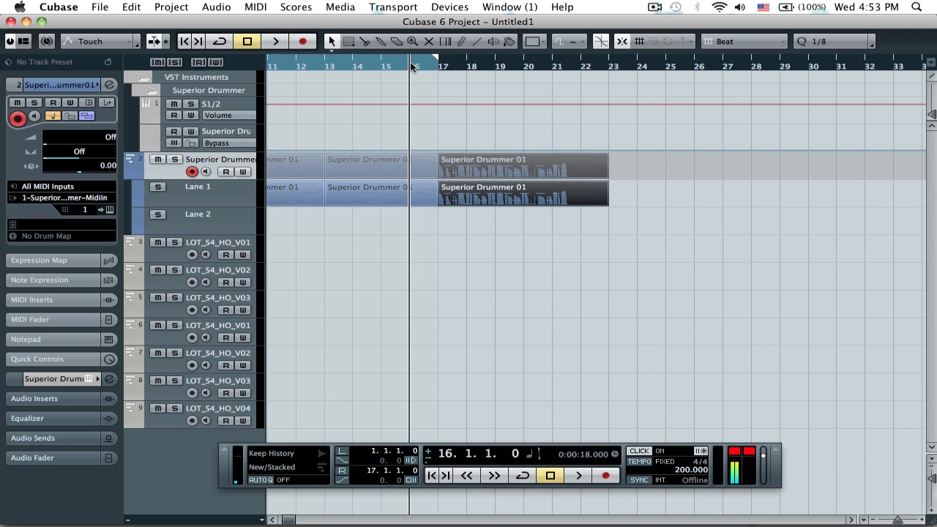
pyautogui.press('space')
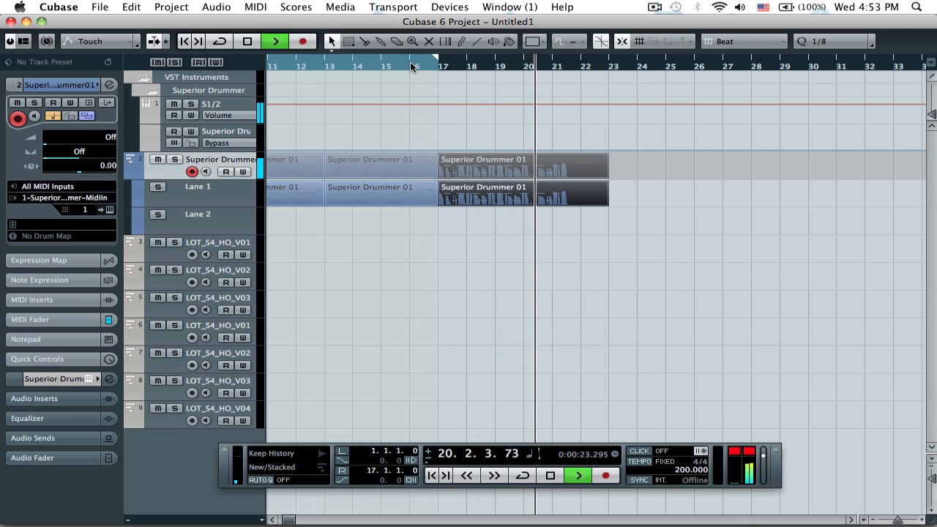
pyautogui.press('space')
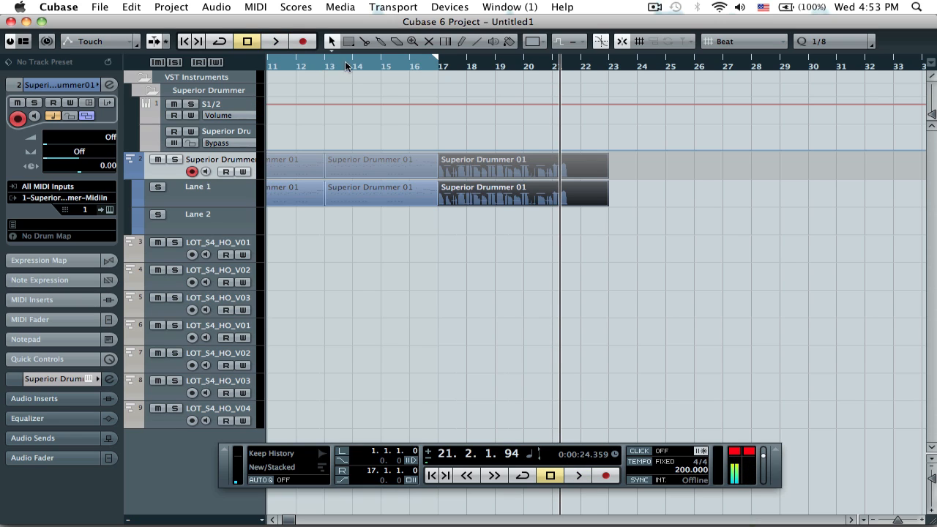
# - Audition a short stretch of the groove from bar 14 and of the recorded part from bar 17 to compare them
pyautogui.click(367, 67)
pyautogui.press('space')
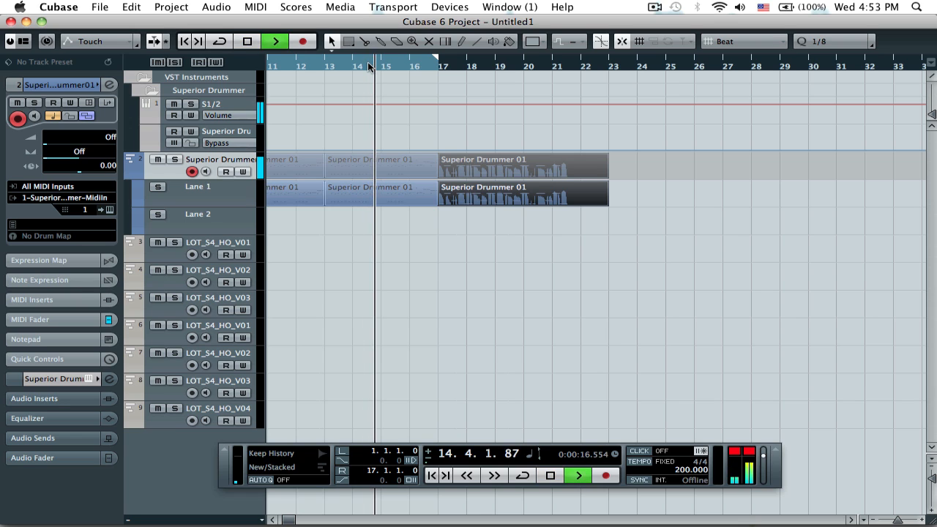
pyautogui.press('space')
pyautogui.click(452, 66)
pyautogui.press('space')
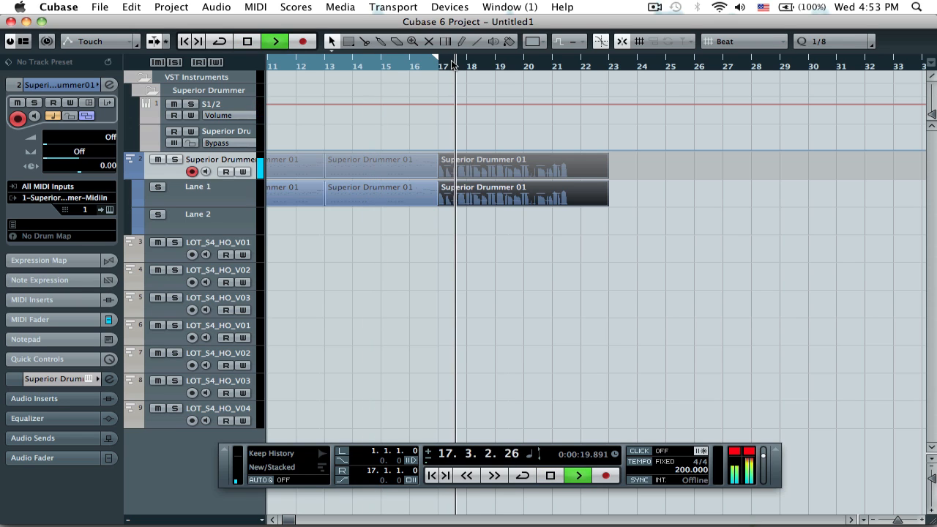
pyautogui.press('space')
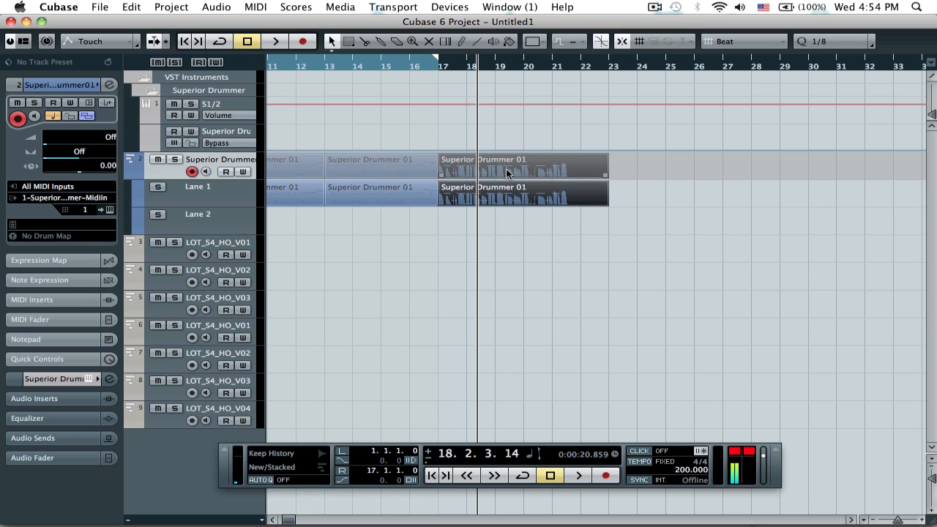
# - Check the drum track's available MIDI inputs, including the Akai MPD24, and keep All MIDI Inputs
pyautogui.click(76, 184)
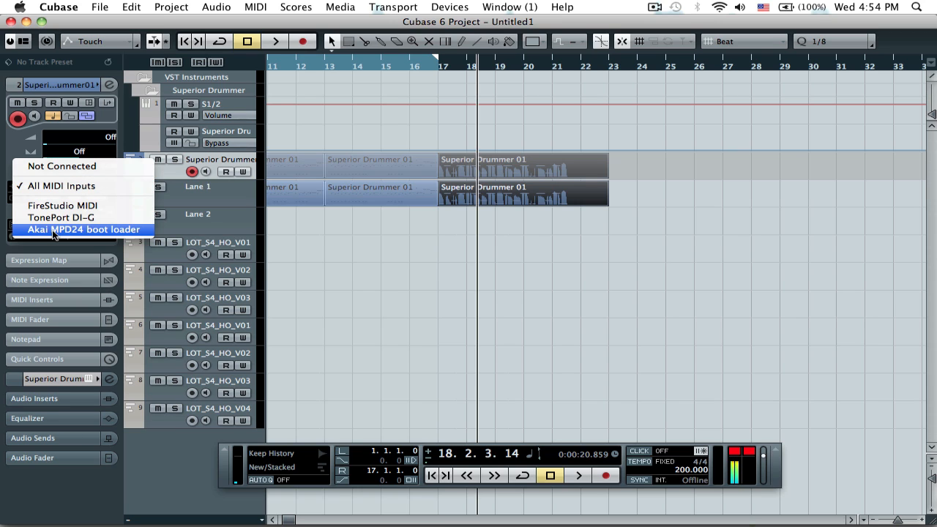
pyautogui.click(53, 188)
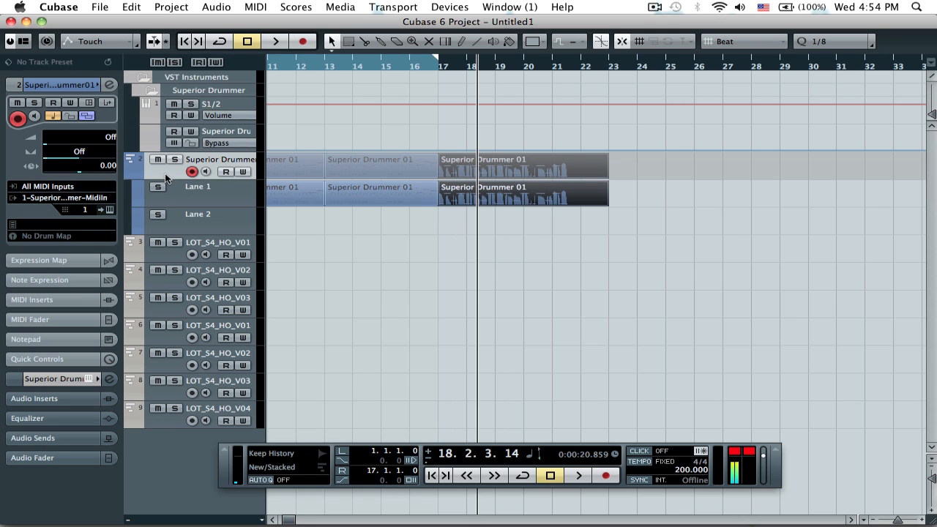
pyautogui.hscroll(-5, 471, 209)
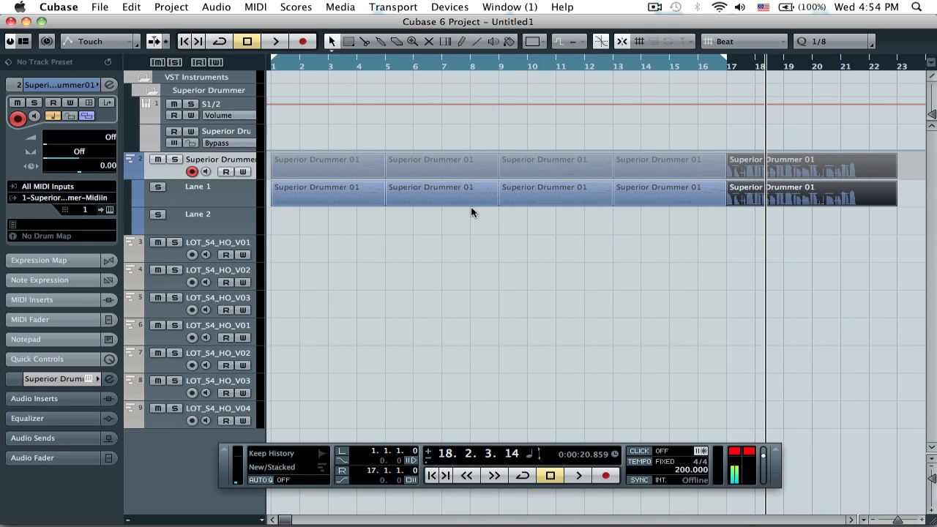